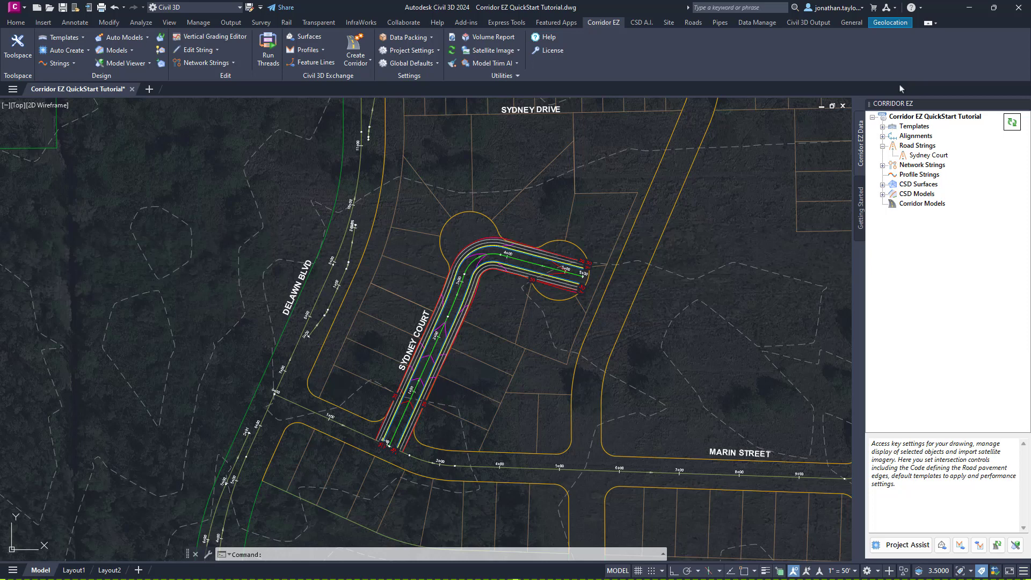
# Step: Open the Sydney Court road string in the Vertical Grading Editor and reposition the editor window over the drawing
pyautogui.rightClick(923, 156)
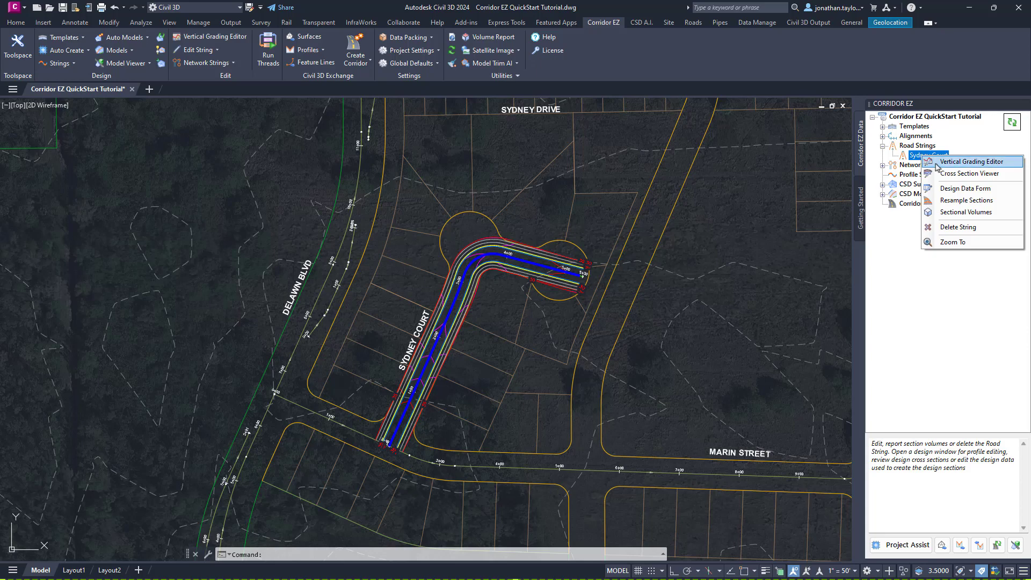
pyautogui.click(962, 162)
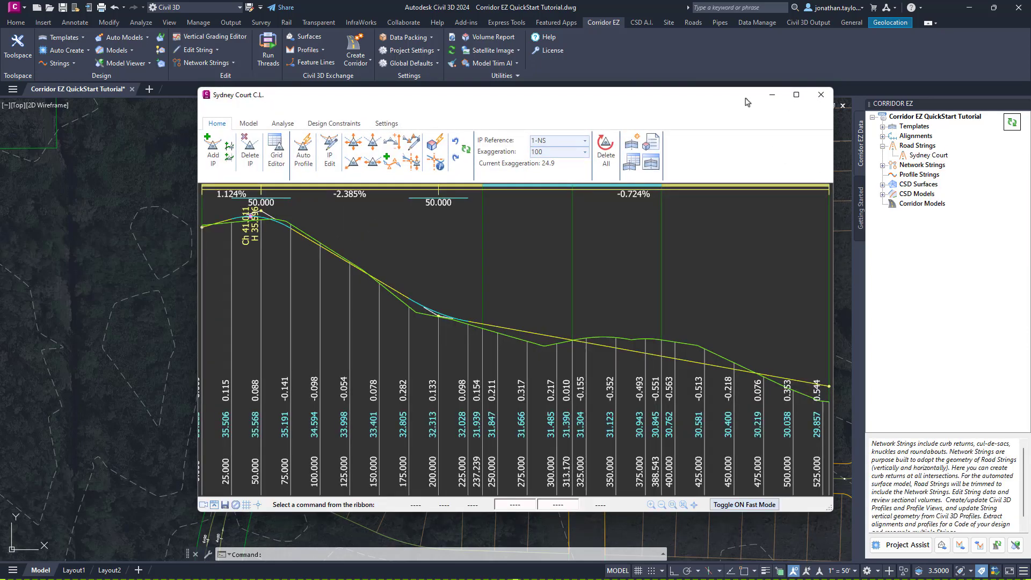
pyautogui.moveTo(672, 97)
pyautogui.mouseDown()
pyautogui.moveTo(611, 92)
pyautogui.moveTo(656, 108)
pyautogui.mouseUp()
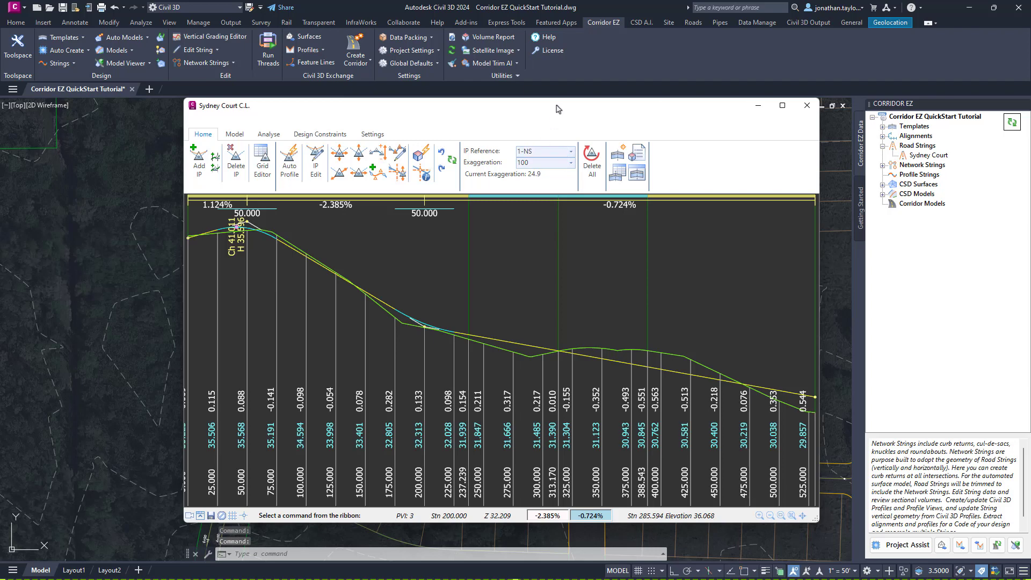
pyautogui.moveTo(560, 108)
pyautogui.mouseDown()
pyautogui.moveTo(461, 107)
pyautogui.moveTo(540, 110)
pyautogui.mouseUp()
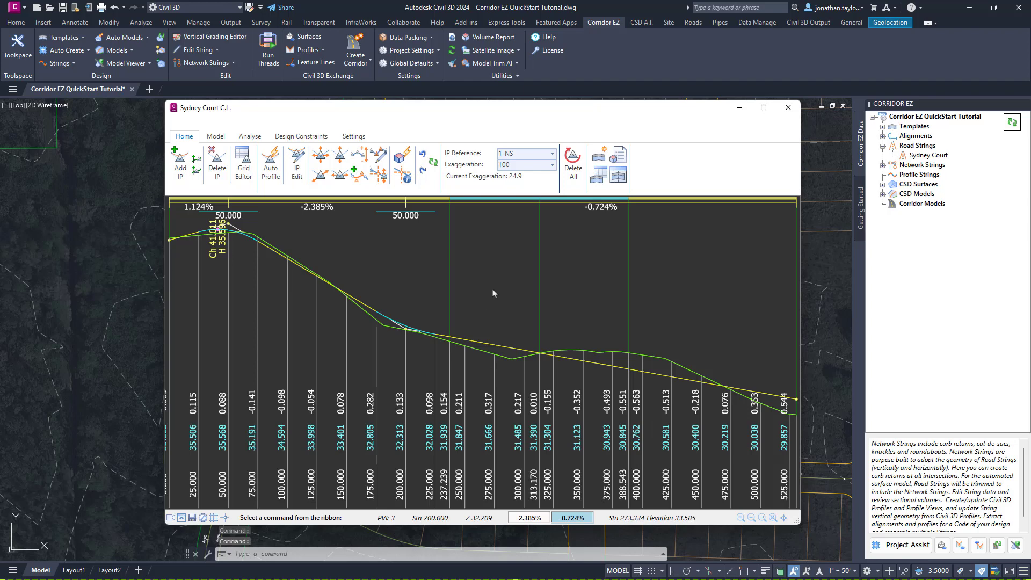
pyautogui.moveTo(493, 293); pyautogui.dragTo(510, 281, button='middle')
pyautogui.scroll(-2, 480, 337)
pyautogui.scroll(-2, 480, 336)
pyautogui.scroll(3, 482, 337)
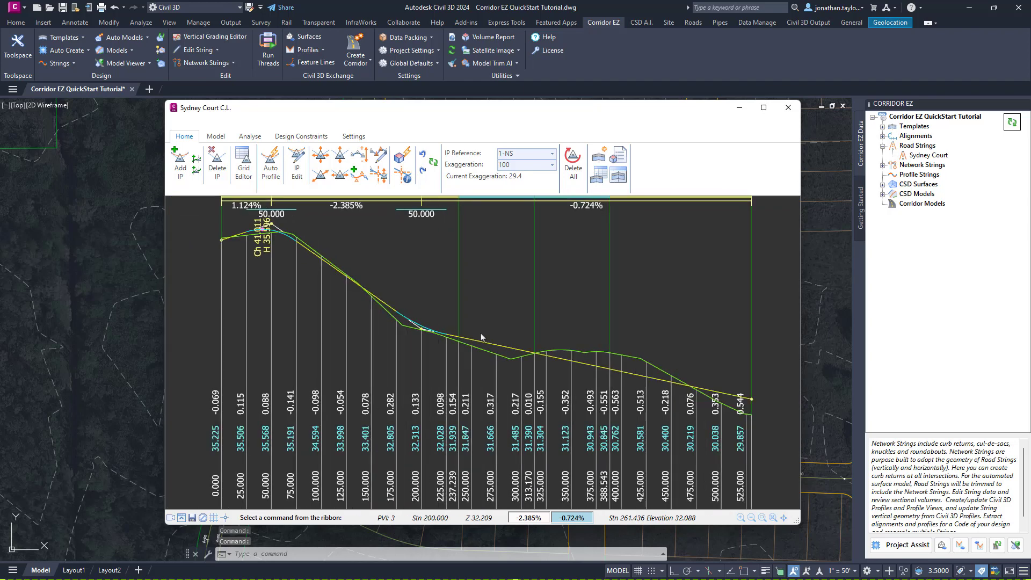
pyautogui.scroll(-2, 390, 305)
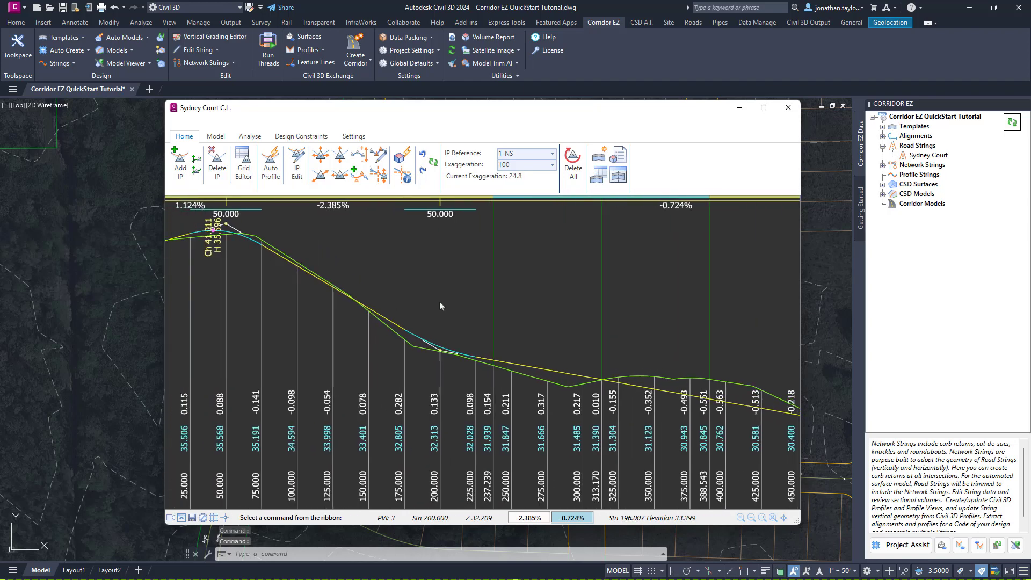
pyautogui.moveTo(489, 303); pyautogui.dragTo(394, 285, button='middle')
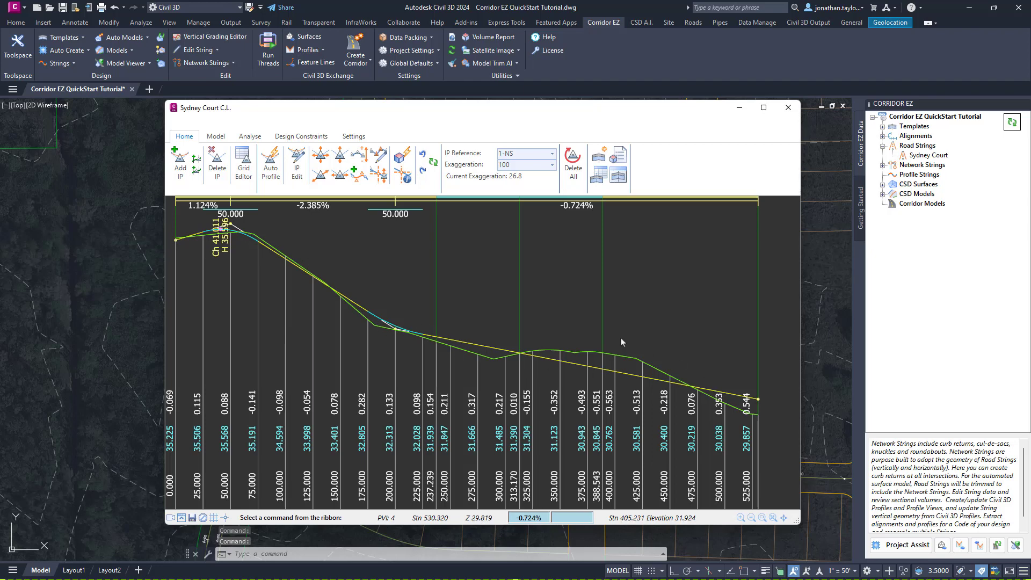
# Step: Delete all intermediate IPs from the Sydney Court profile and enlarge the Vertical Grading Editor window
pyautogui.press('ctrl')
pyautogui.click(575, 177)
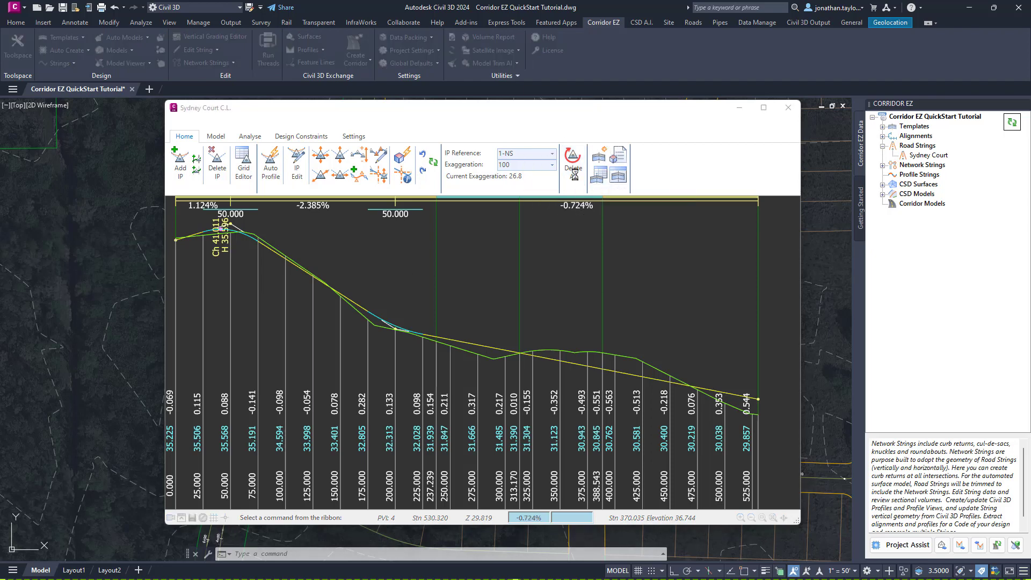
pyautogui.click(499, 337)
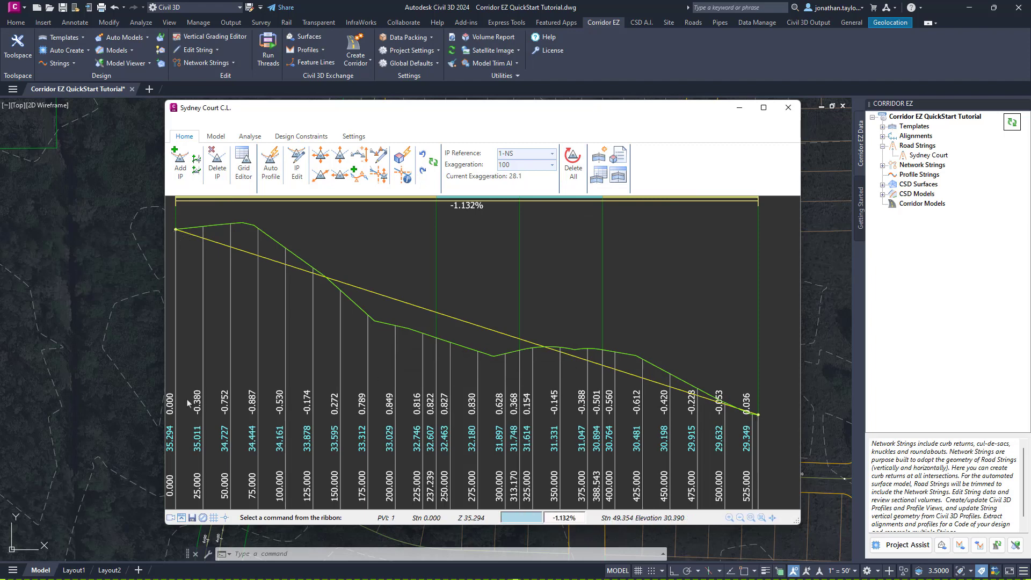
pyautogui.moveTo(161, 99); pyautogui.dragTo(29, 31)
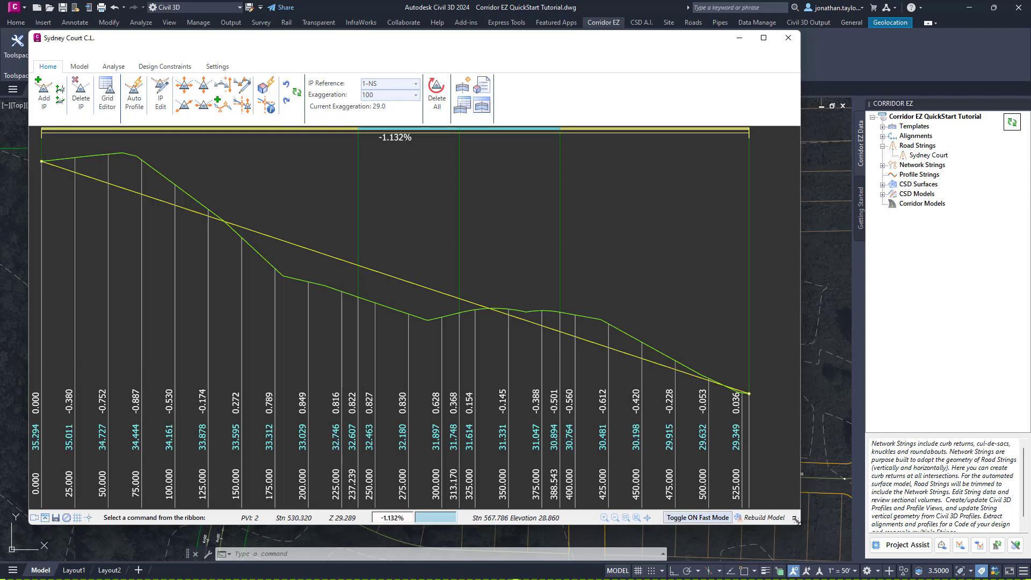
pyautogui.moveTo(799, 522); pyautogui.dragTo(1001, 543)
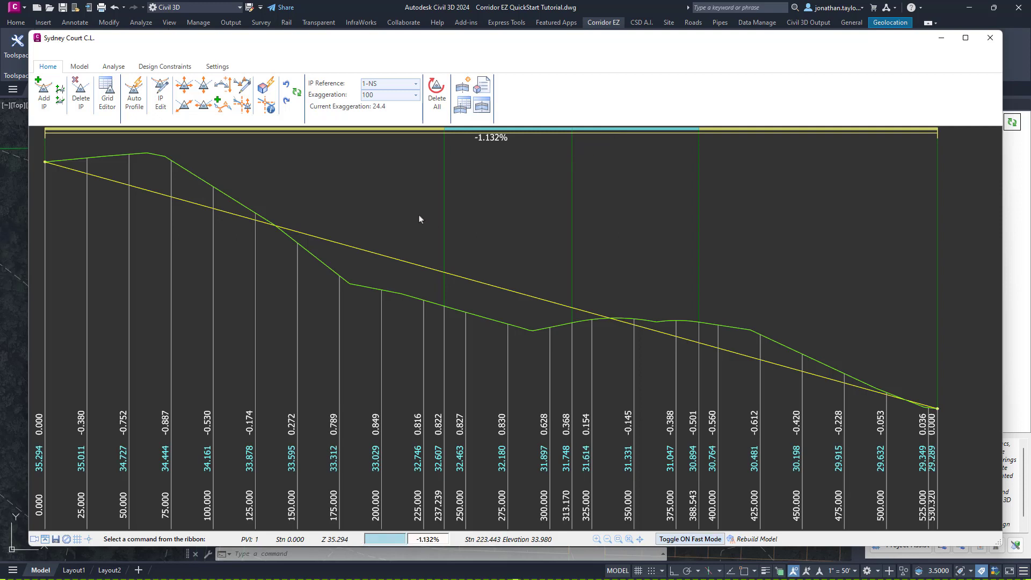
# Step: Add a PVI near the profile's first crest at station 81, elevation 35.7, with a vertical curve length of 50
pyautogui.click(44, 95)
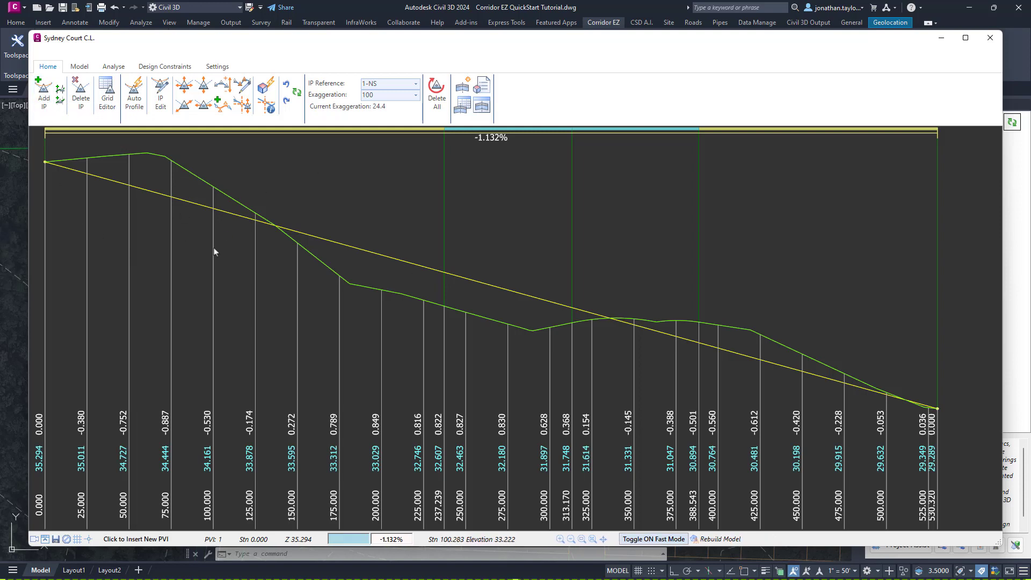
pyautogui.click(181, 148)
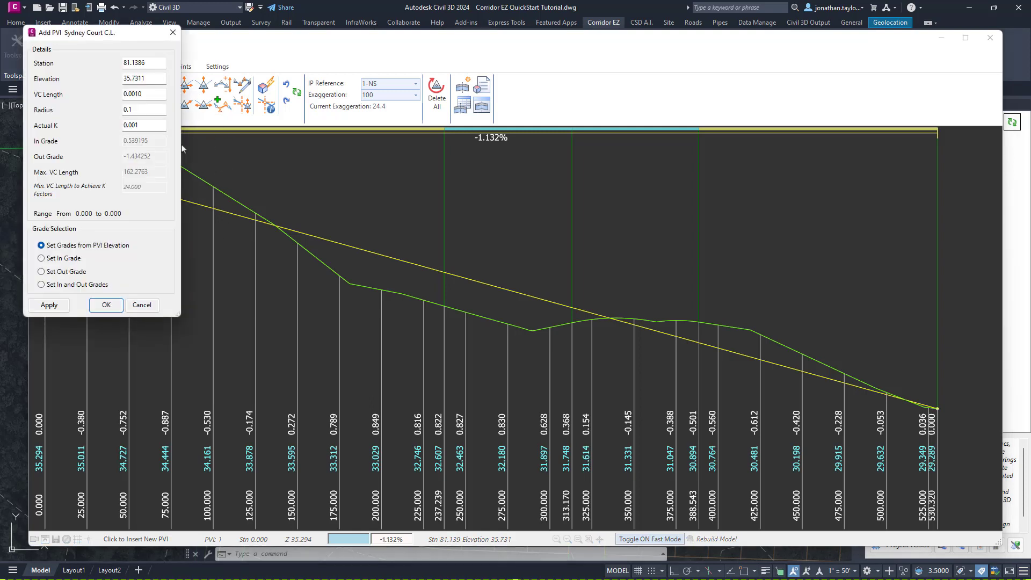
pyautogui.moveTo(109, 33); pyautogui.dragTo(482, 168)
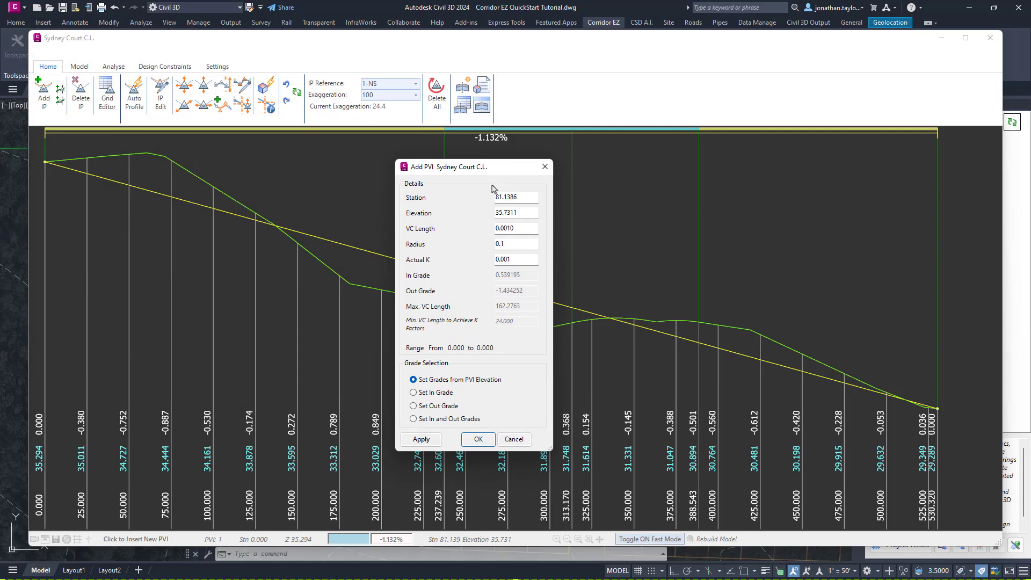
pyautogui.doubleClick(521, 197)
pyautogui.write('81')
pyautogui.doubleClick(523, 213)
pyautogui.write('3')
pyautogui.press('Tab')
pyautogui.write('50')
pyautogui.click(470, 438)
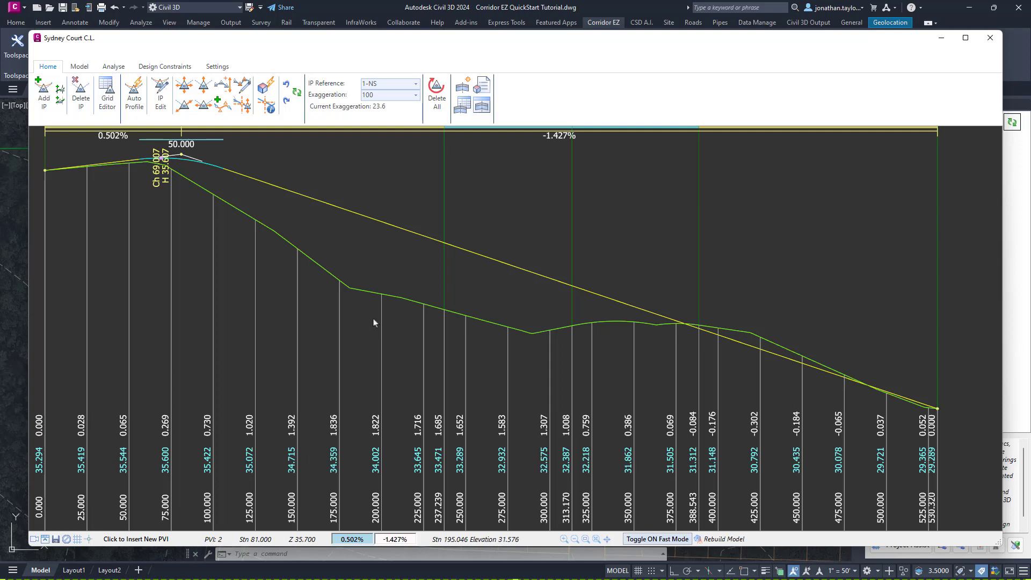
pyautogui.press('Escape')
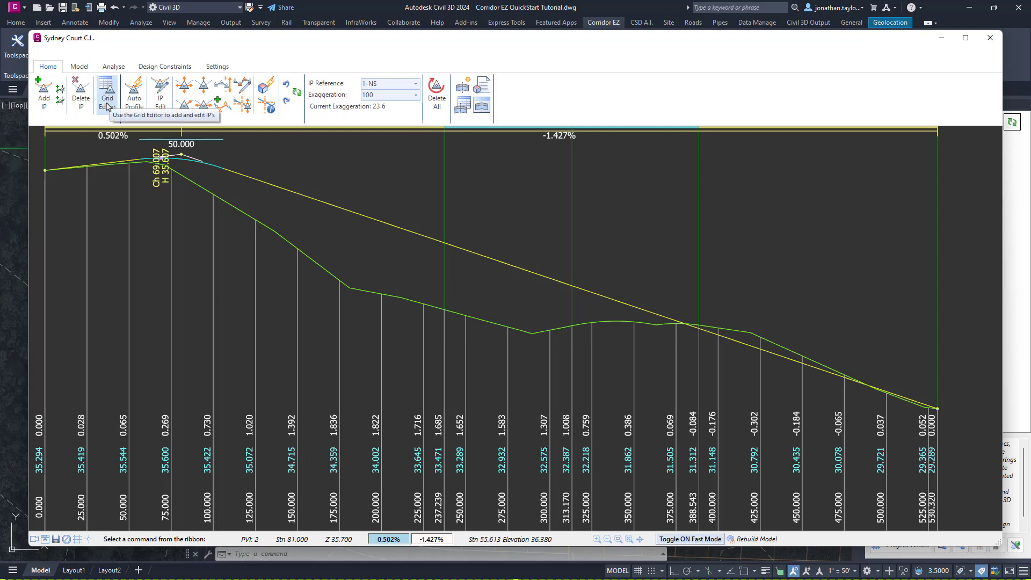
# Step: Delete the PVI at station 81 and undo the deletion
pyautogui.click(82, 101)
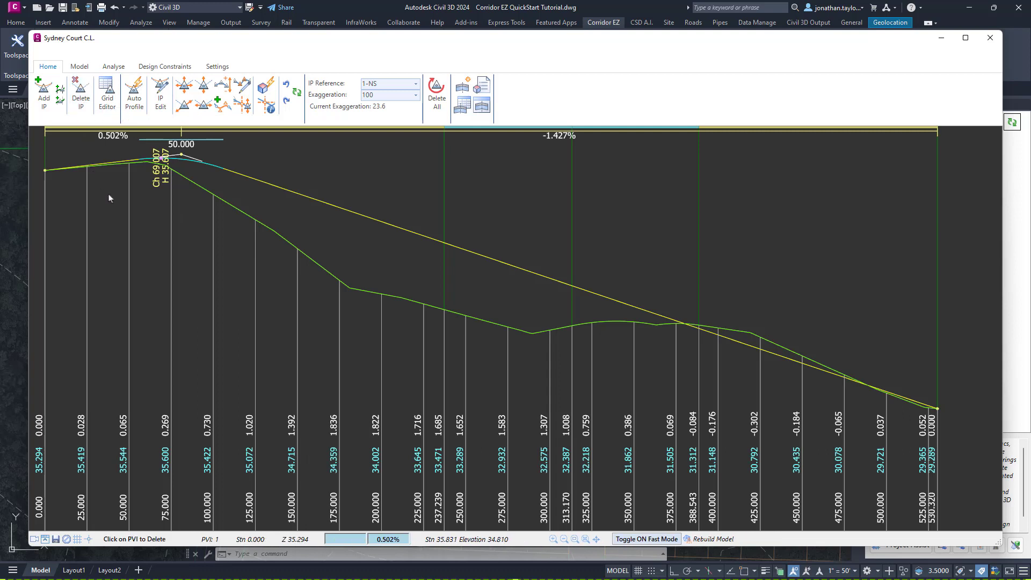
pyautogui.click(185, 158)
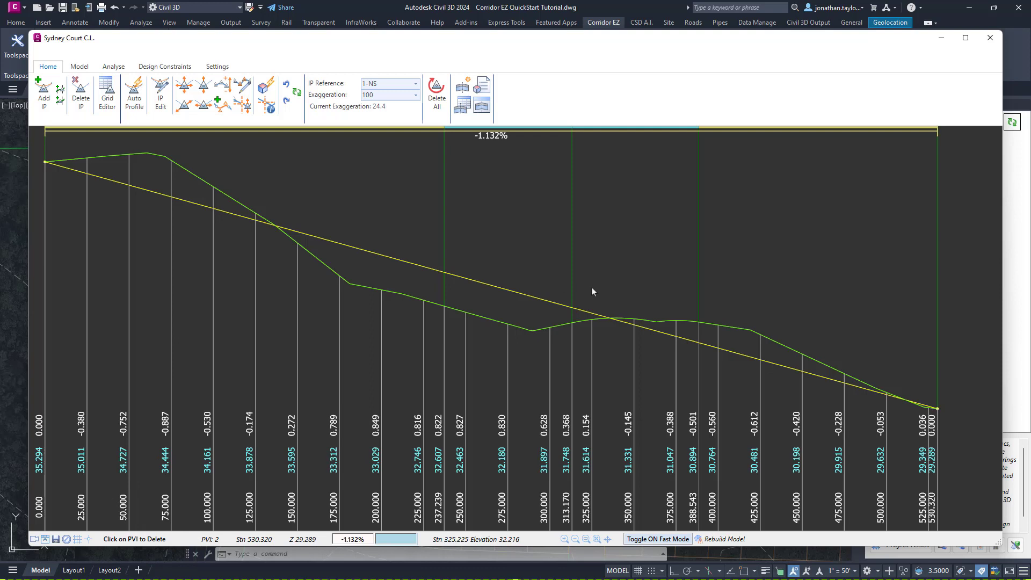
pyautogui.click(287, 88)
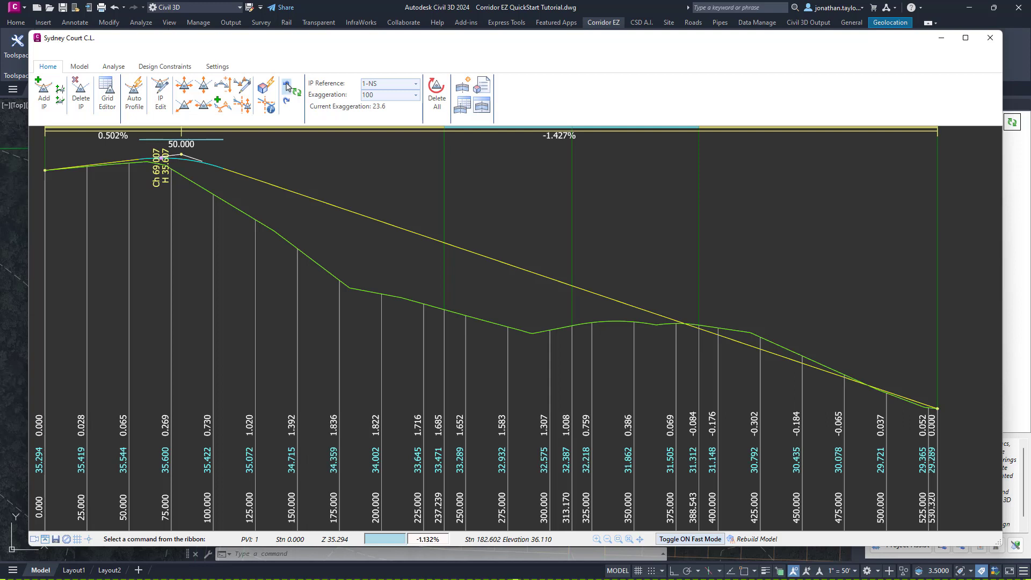
# Step: Add a PVI at about station 253 with a vertical curve length of 75 and an out grade of -1%
pyautogui.click(44, 92)
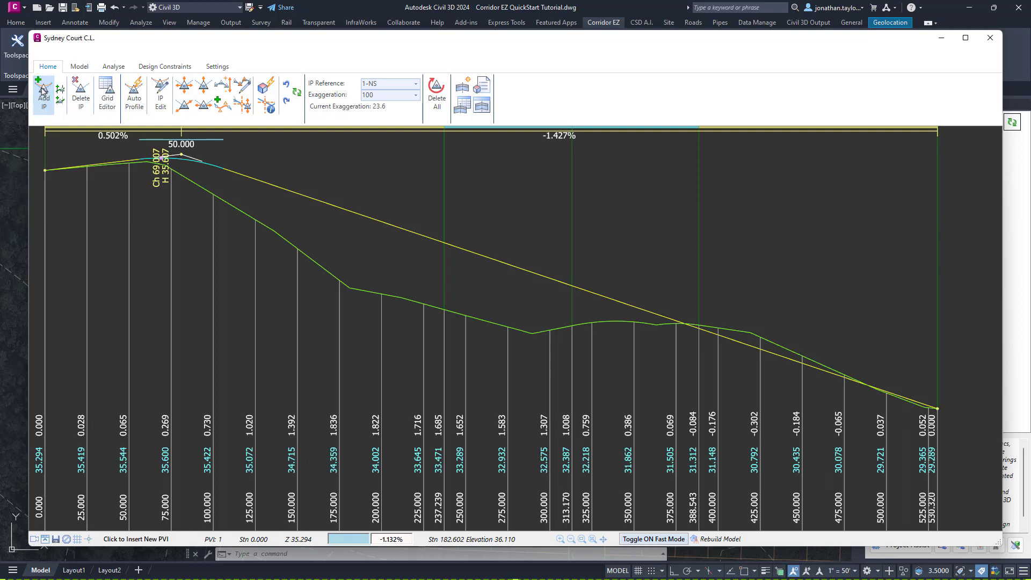
pyautogui.click(472, 318)
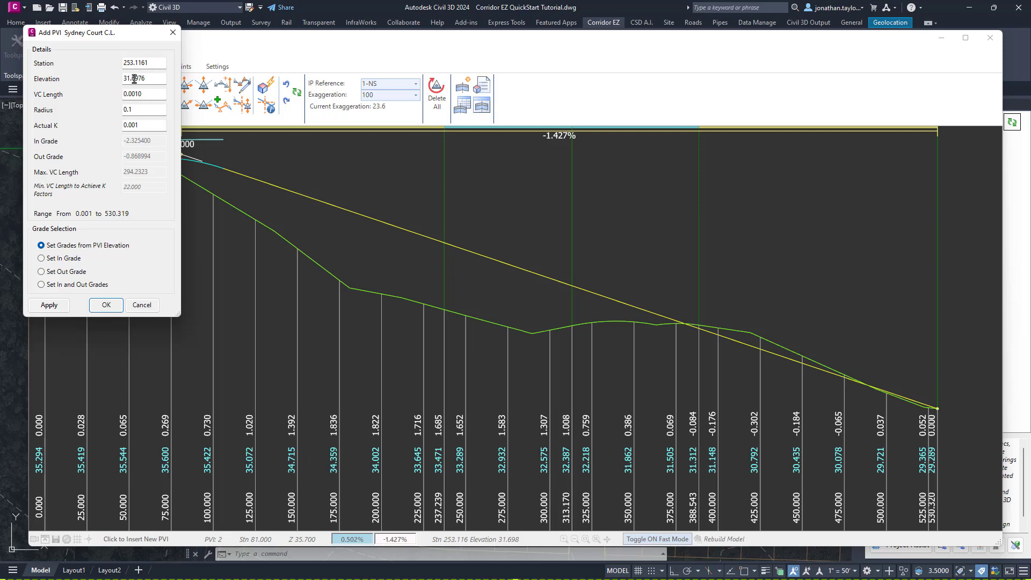
pyautogui.moveTo(141, 94); pyautogui.dragTo(114, 76)
pyautogui.write('75')
pyautogui.click(53, 273)
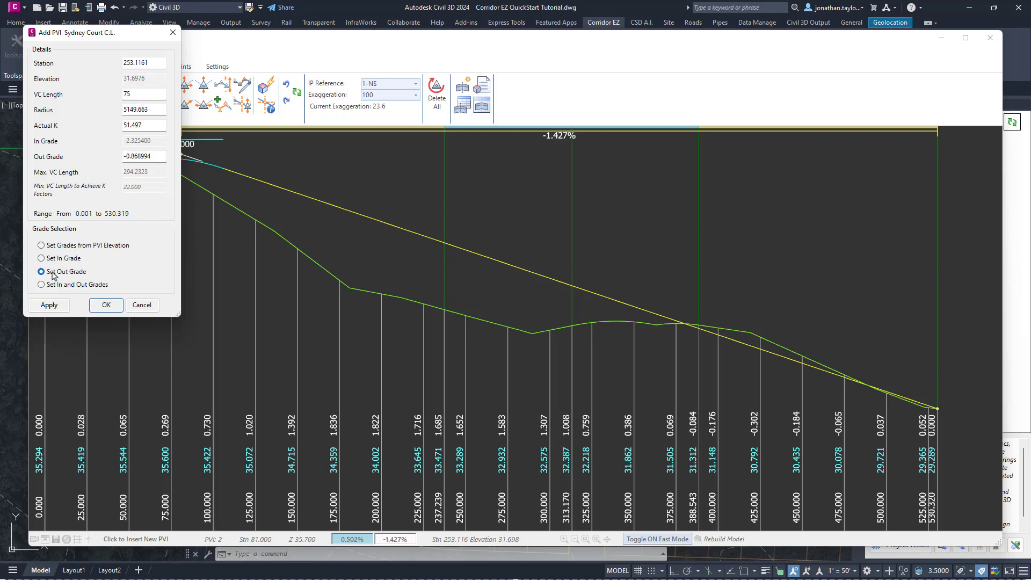
pyautogui.doubleClick(152, 156)
pyautogui.write('-1')
pyautogui.click(106, 305)
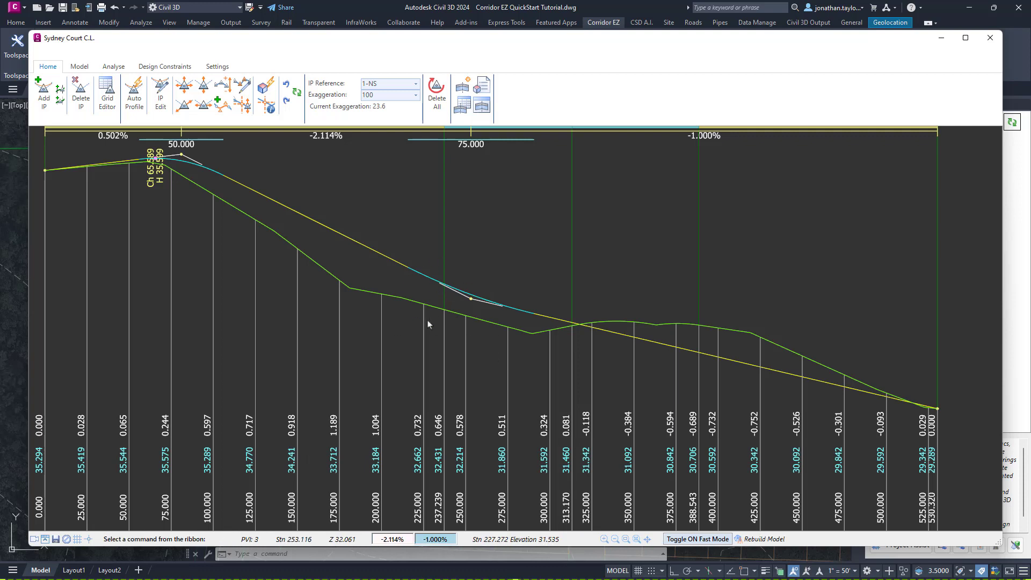
# Step: Open the PVI near station 253 in the IP Editor and set its vertical curve length to 80
pyautogui.click(472, 304)
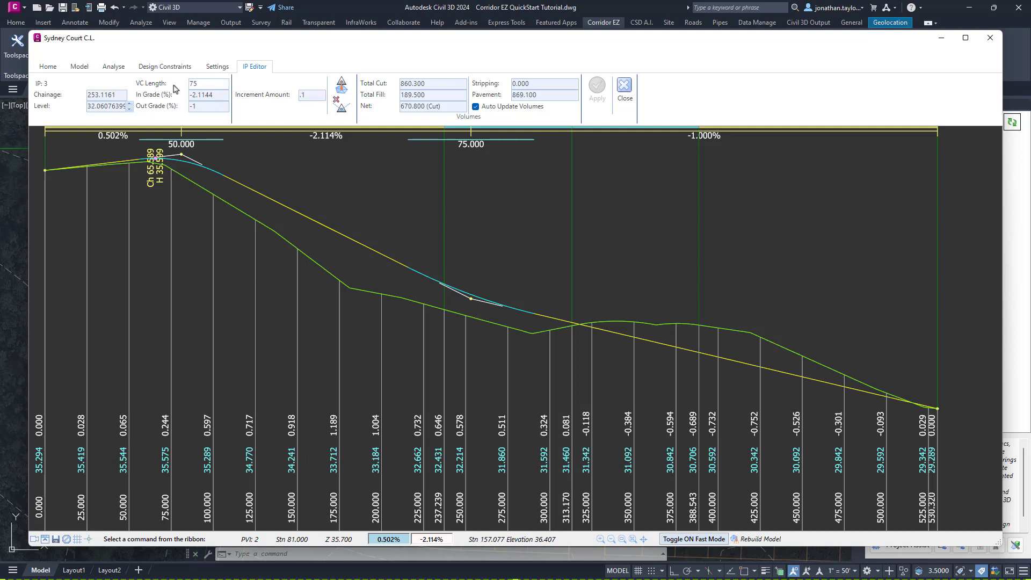
pyautogui.doubleClick(209, 84)
pyautogui.write('80')
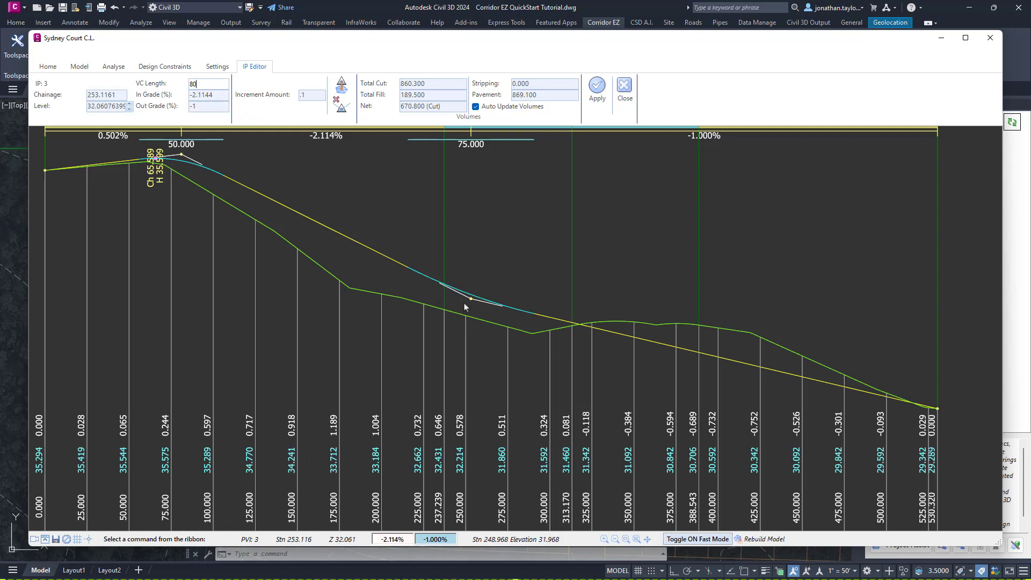
# Step: Set the increment amount to 1 and step the PVI's level up once, down twice and up once again
pyautogui.doubleClick(309, 95)
pyautogui.click(128, 103)
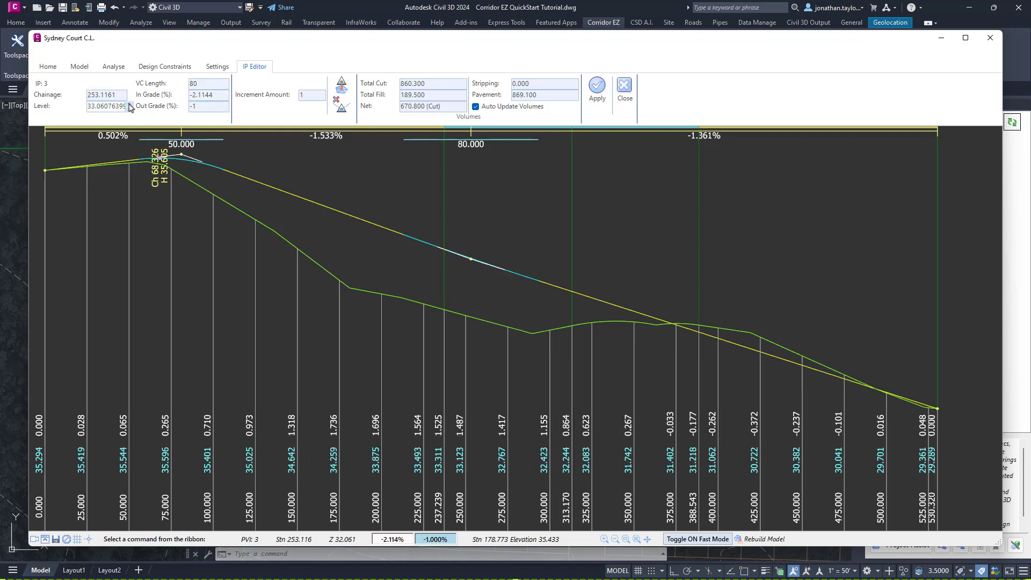
pyautogui.click(130, 111)
pyautogui.click(130, 110)
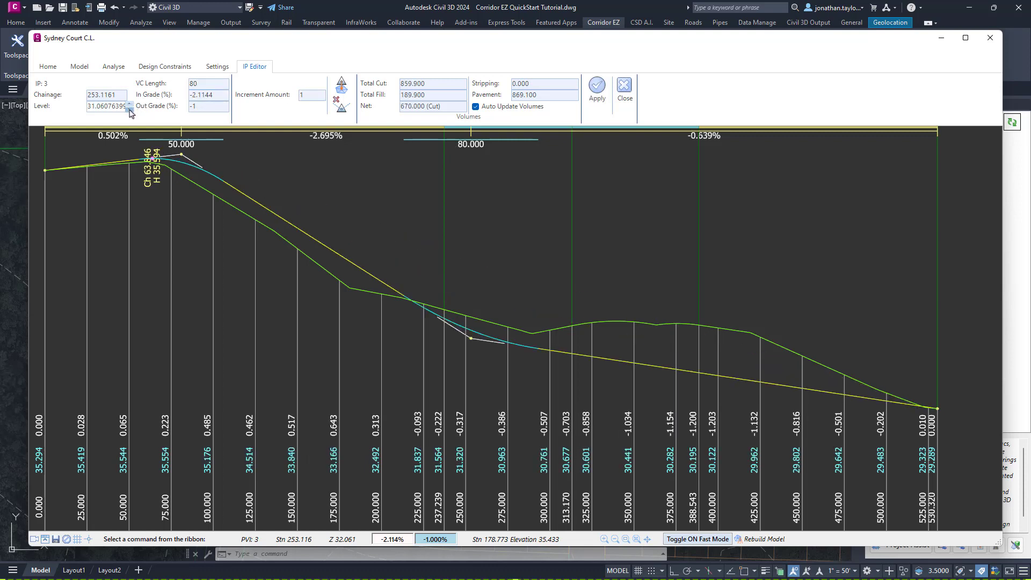
pyautogui.click(129, 103)
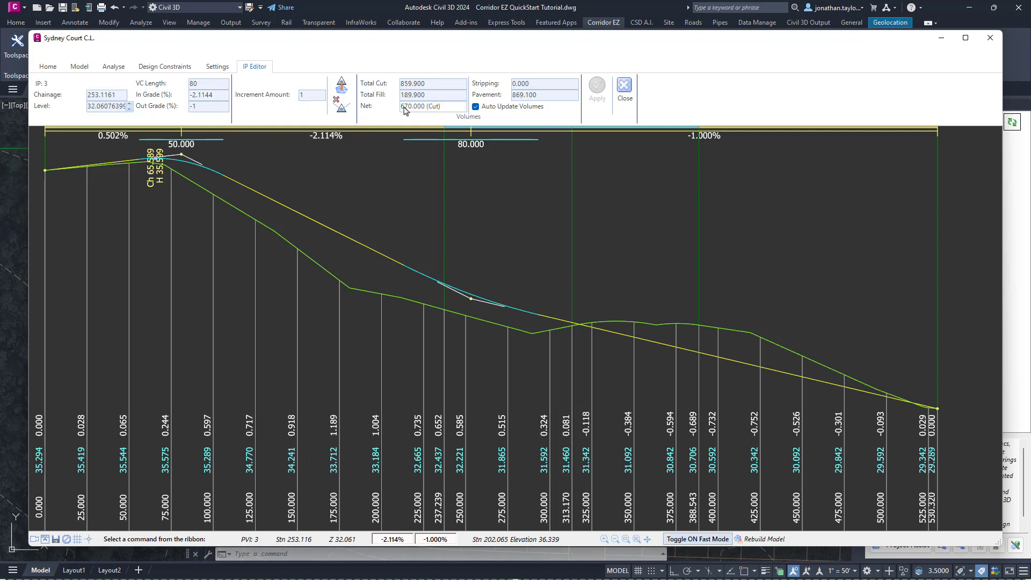
# Step: Move the PVI near station 253 vertically to about elevation 31.6 and close the IP Editor
pyautogui.click(343, 86)
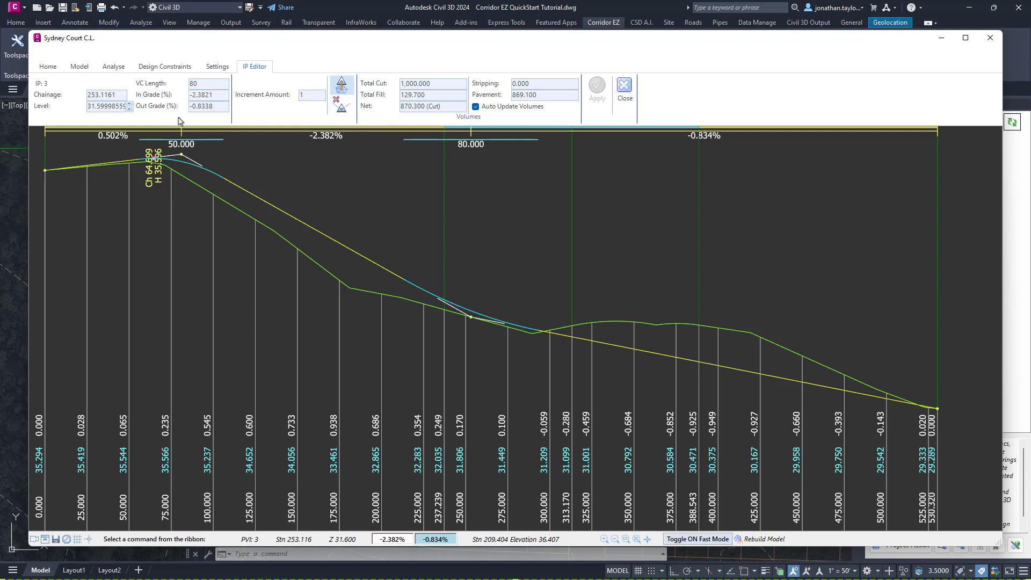
pyautogui.click(623, 94)
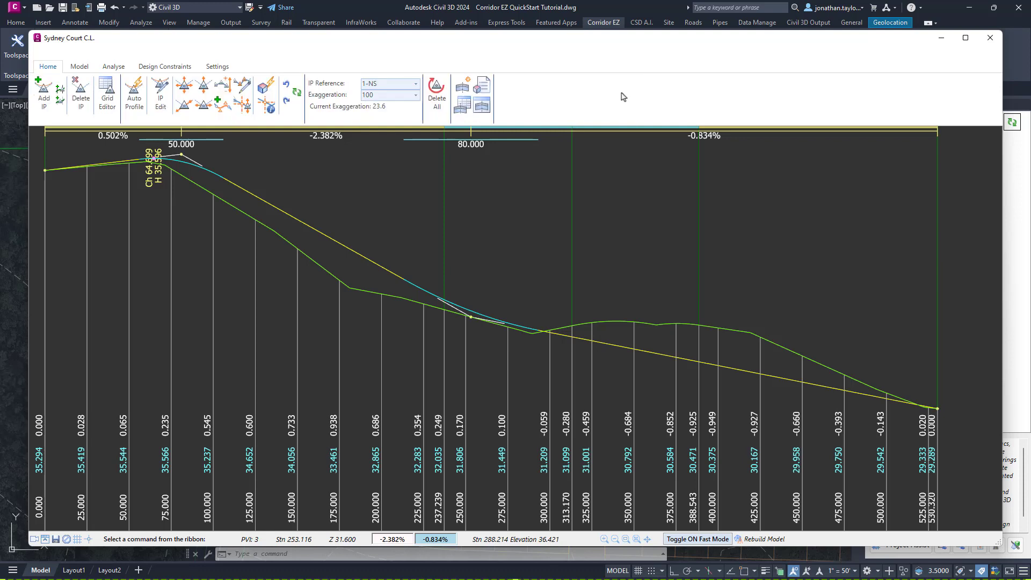
# Step: Edit the PVI near station 253 with IP Edit, setting its vertical curve length to 75
pyautogui.click(163, 99)
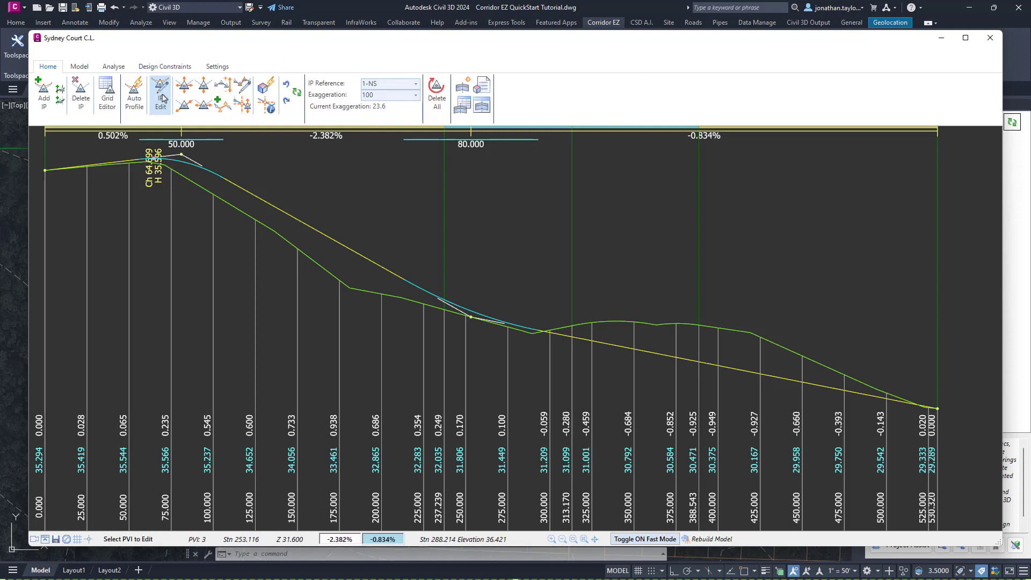
pyautogui.click(472, 318)
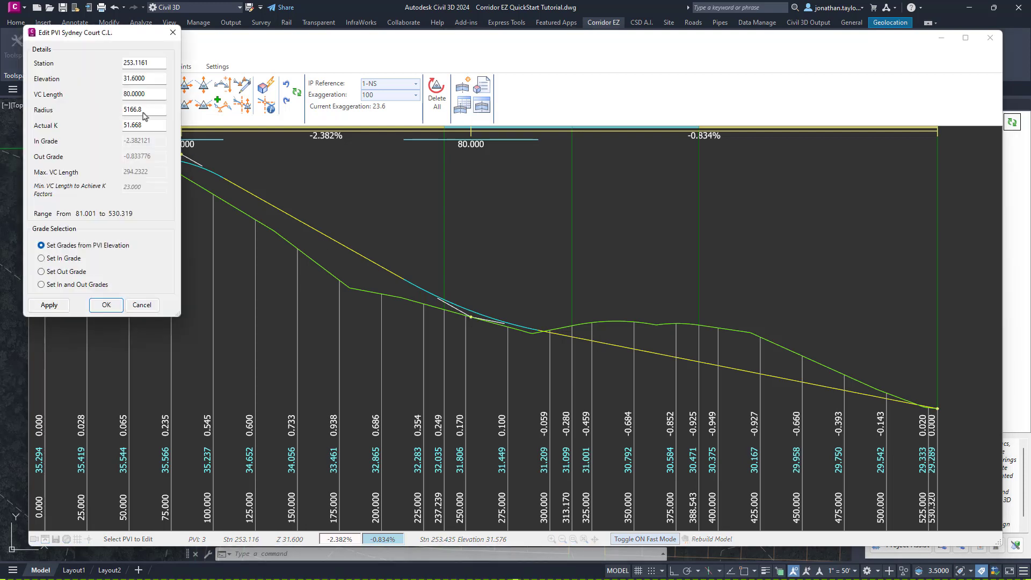
pyautogui.moveTo(126, 37); pyautogui.dragTo(365, 141)
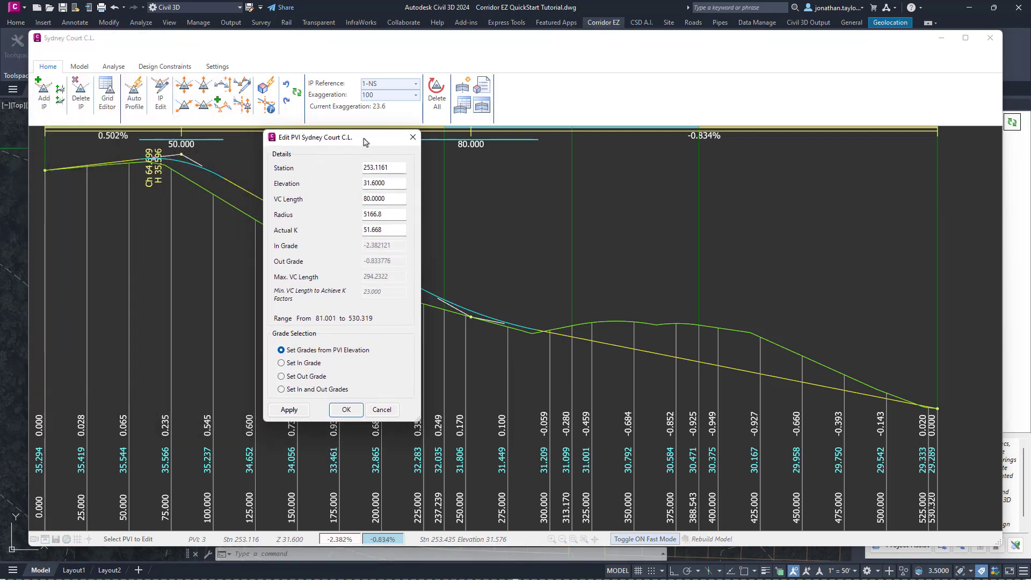
pyautogui.doubleClick(394, 195)
pyautogui.write('75')
pyautogui.click(346, 410)
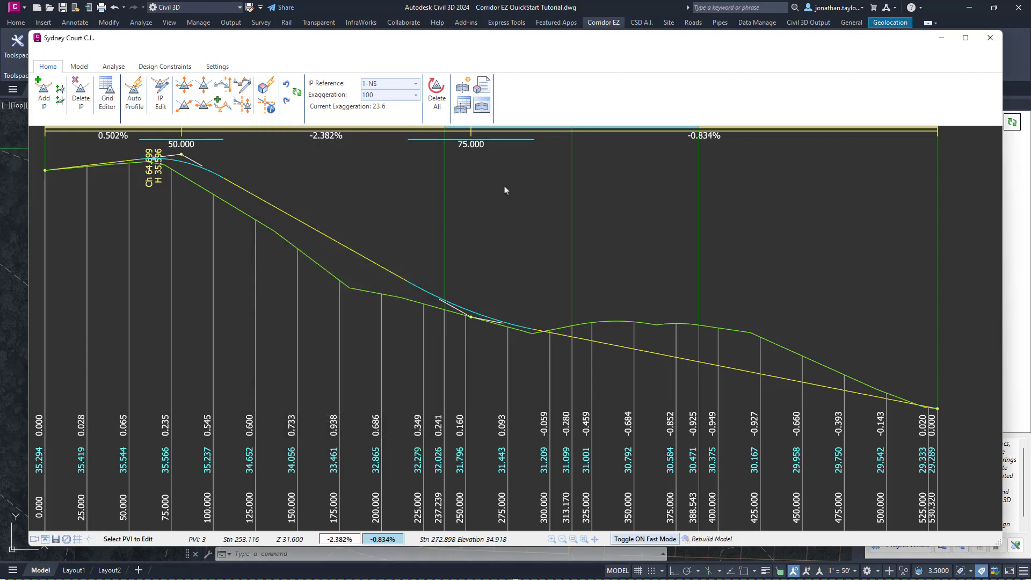
# Step: Add a PVI near station 418.4 with elevation 31 and a vertical curve length of 55
pyautogui.click(44, 94)
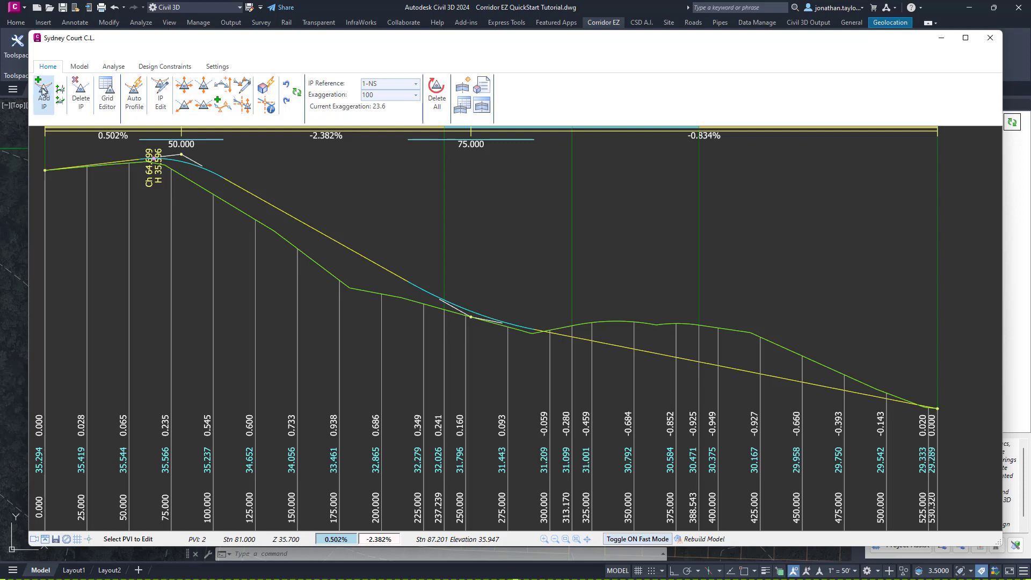
pyautogui.click(751, 330)
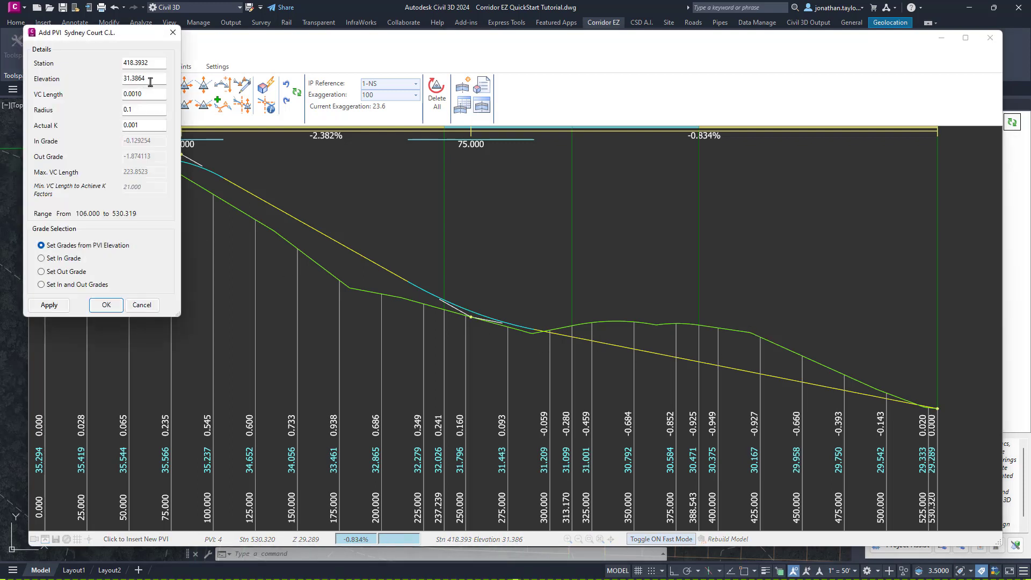
pyautogui.moveTo(154, 79); pyautogui.dragTo(107, 95)
pyautogui.write('3')
pyautogui.write('55')
pyautogui.click(102, 305)
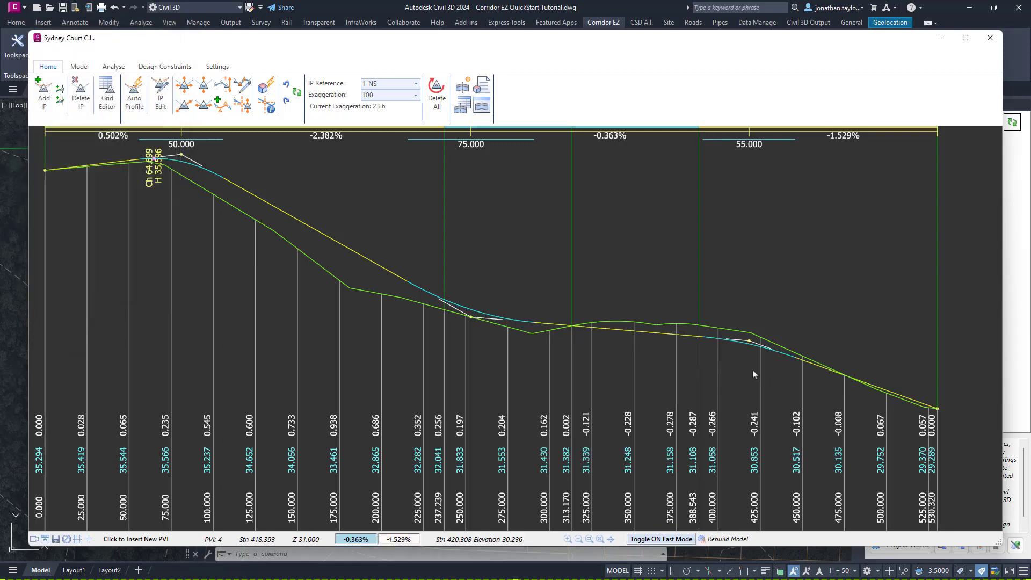
pyautogui.click(748, 342)
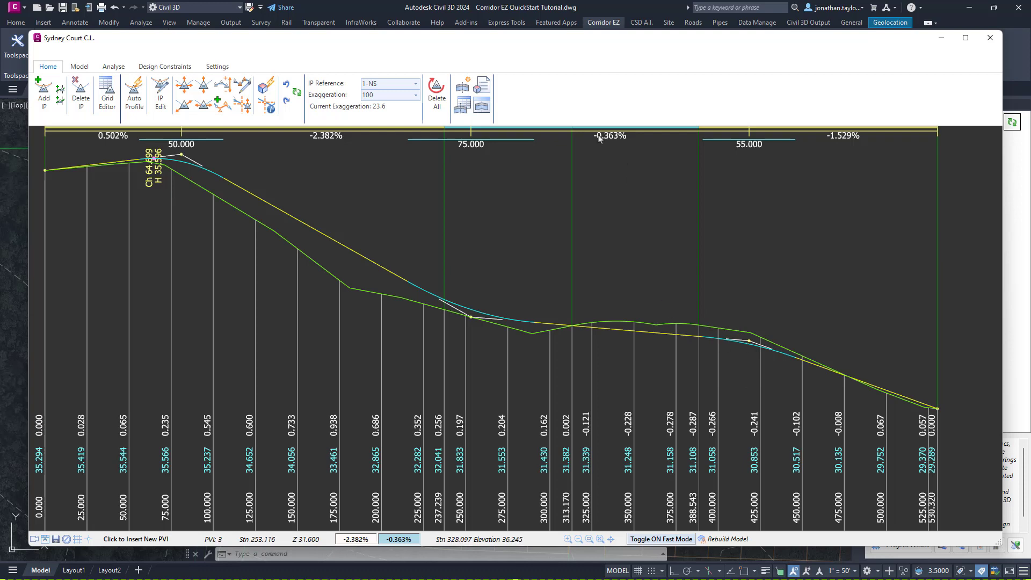
# Step: In the Grid Editor, set the forward grade of the PVI at station 253.116 to -1% and close the grid
pyautogui.click(110, 99)
pyautogui.moveTo(123, 91); pyautogui.dragTo(298, 168)
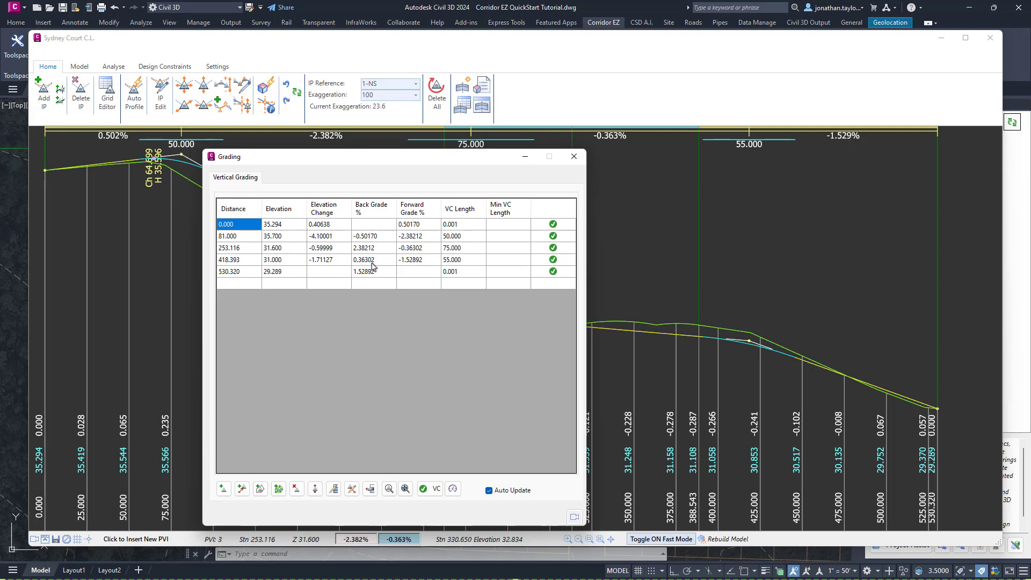
pyautogui.doubleClick(424, 250)
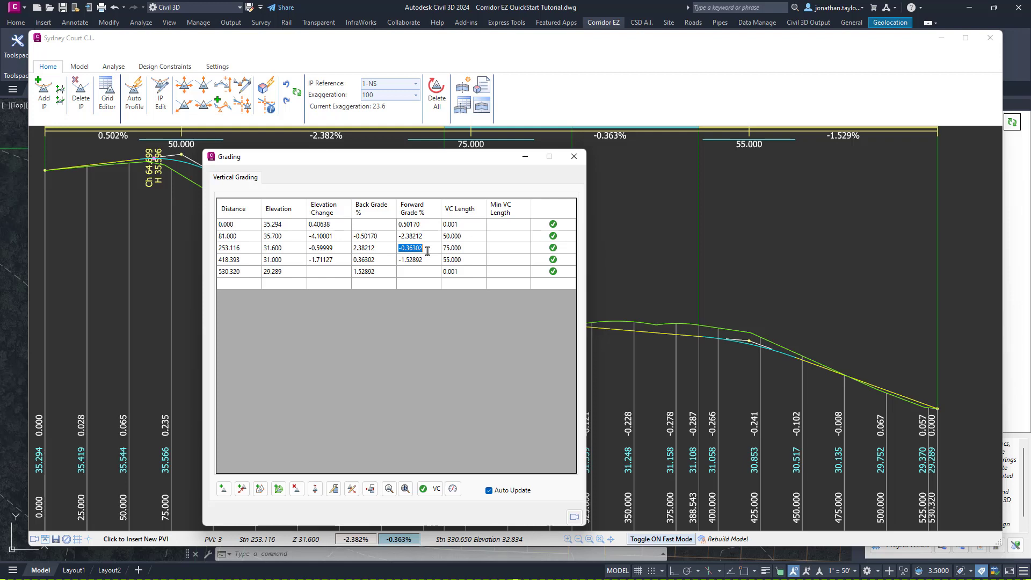
pyautogui.write('-1')
pyautogui.press('Return')
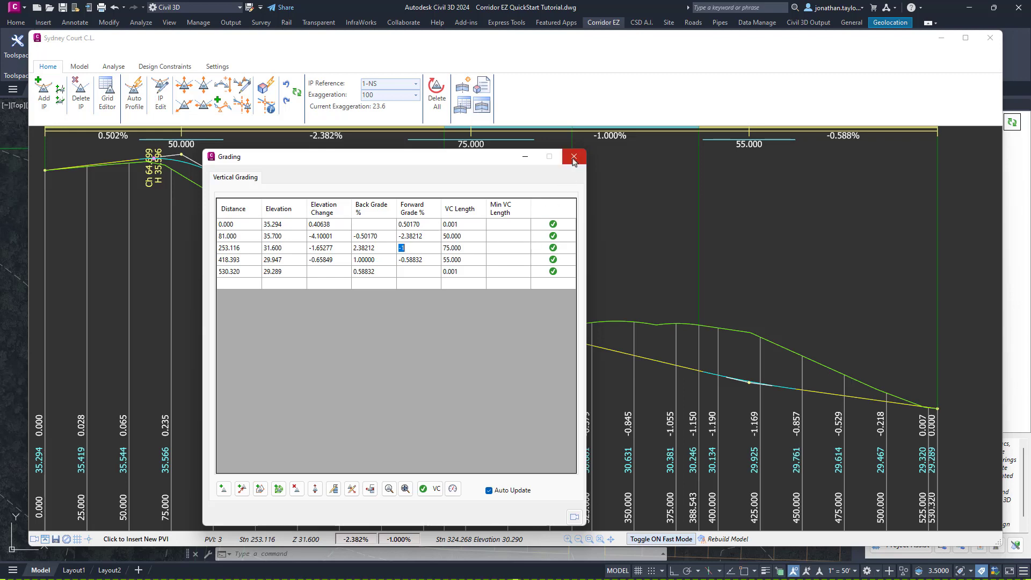
pyautogui.press('Return')
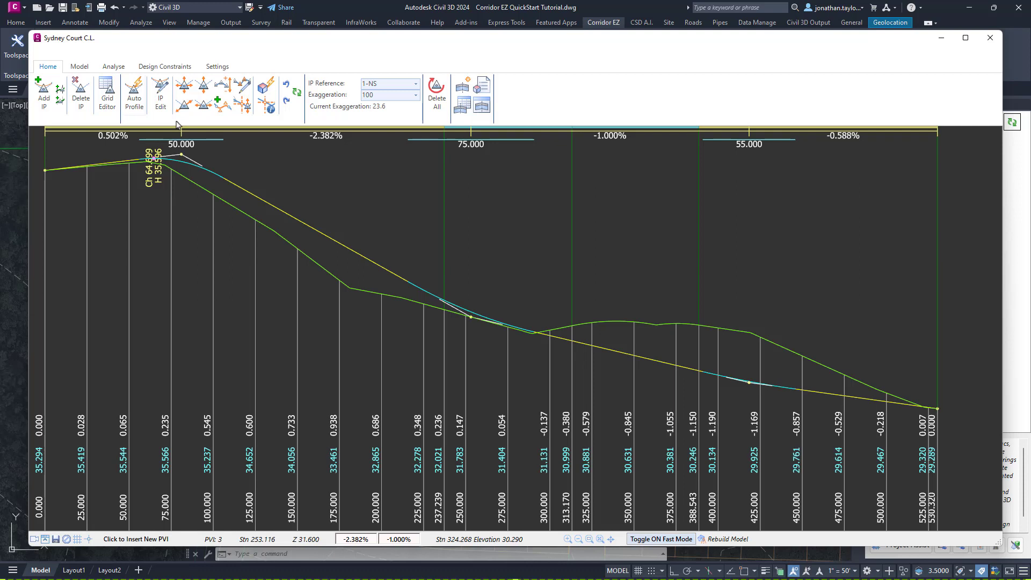
# Step: Move the PVI near station 418 above the existing surface at about station 424, and open and cancel the elevation shift for all PVIs
pyautogui.click(183, 87)
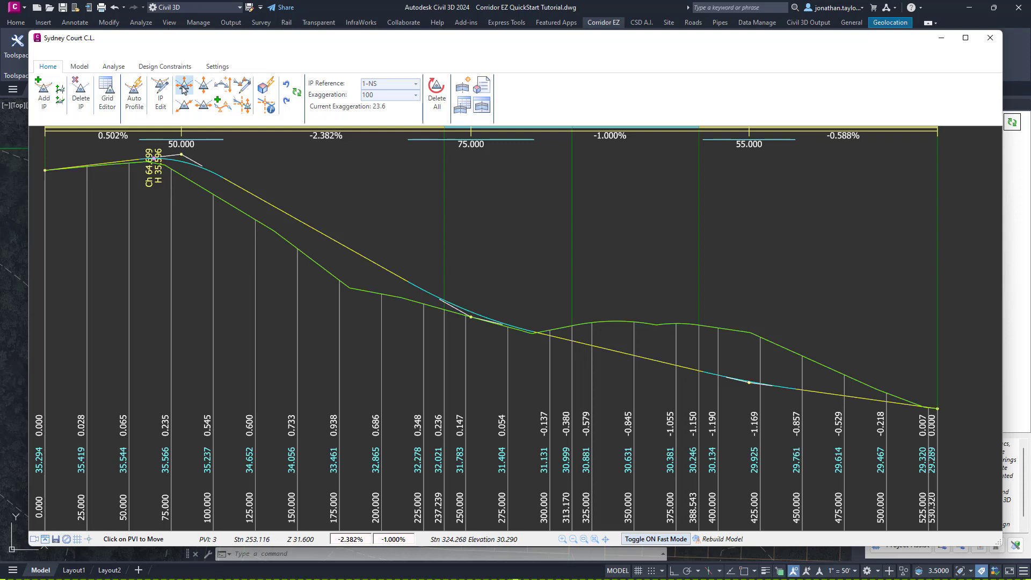
pyautogui.click(750, 384)
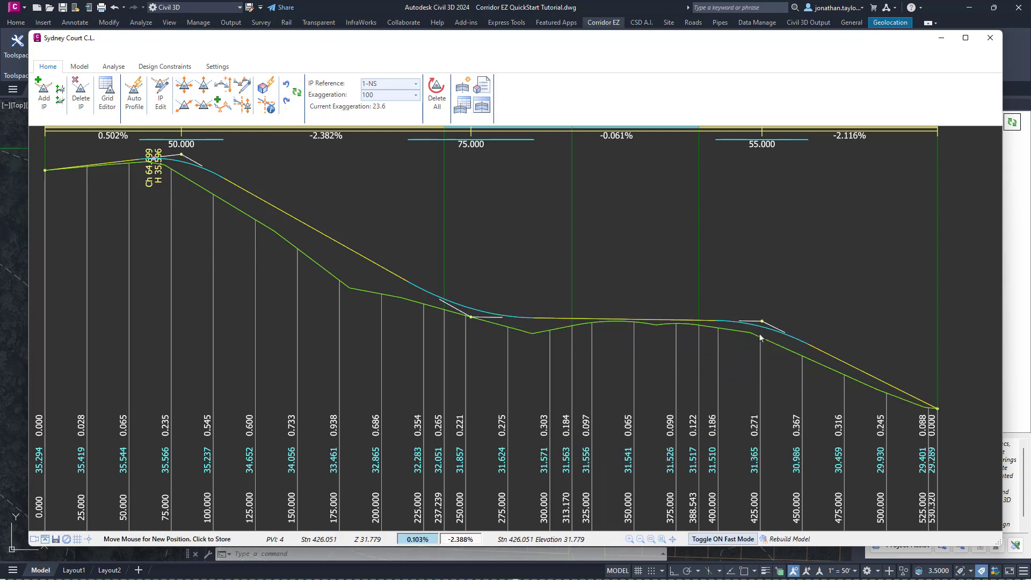
pyautogui.click(758, 303)
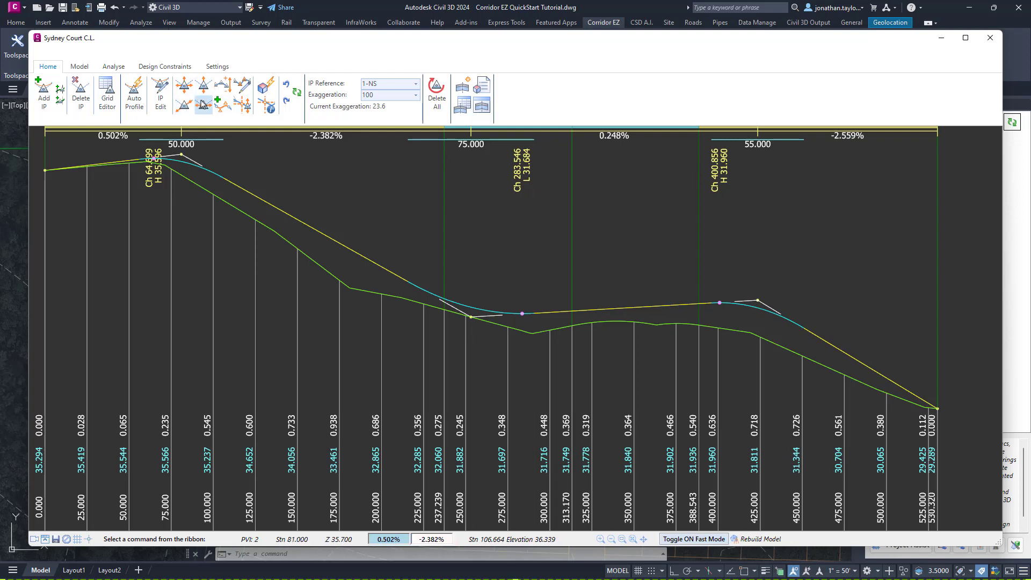
pyautogui.click(225, 98)
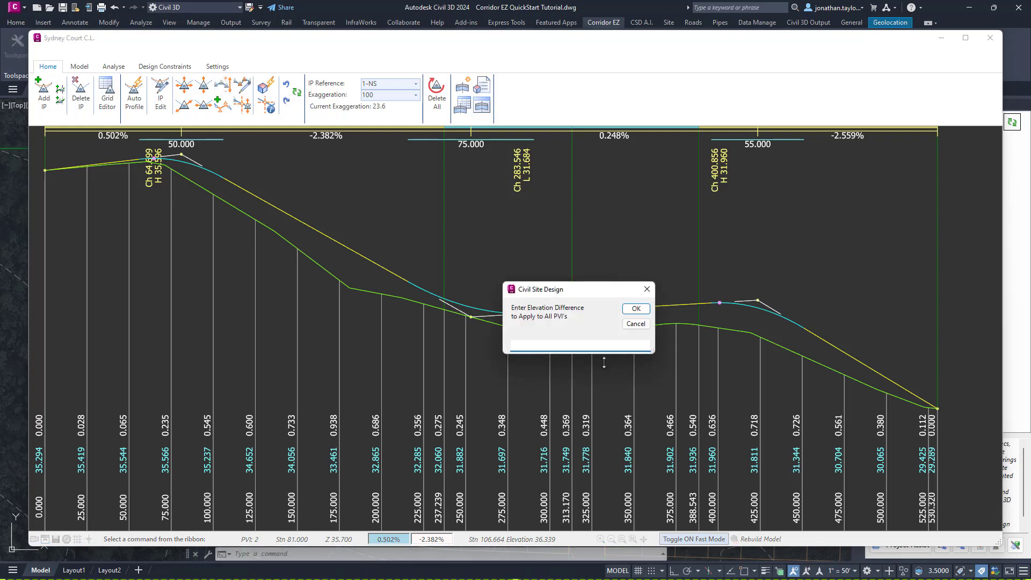
pyautogui.click(629, 325)
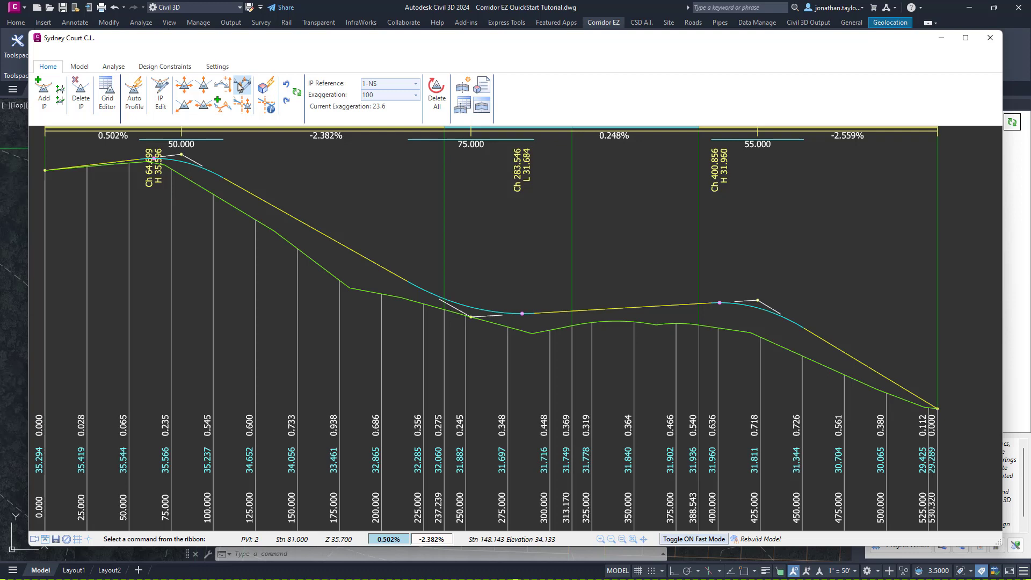
# Step: Raise the PVIs between chainages 200 and 475 by a level increment of 0.5 with the IP range editing tool
pyautogui.click(240, 86)
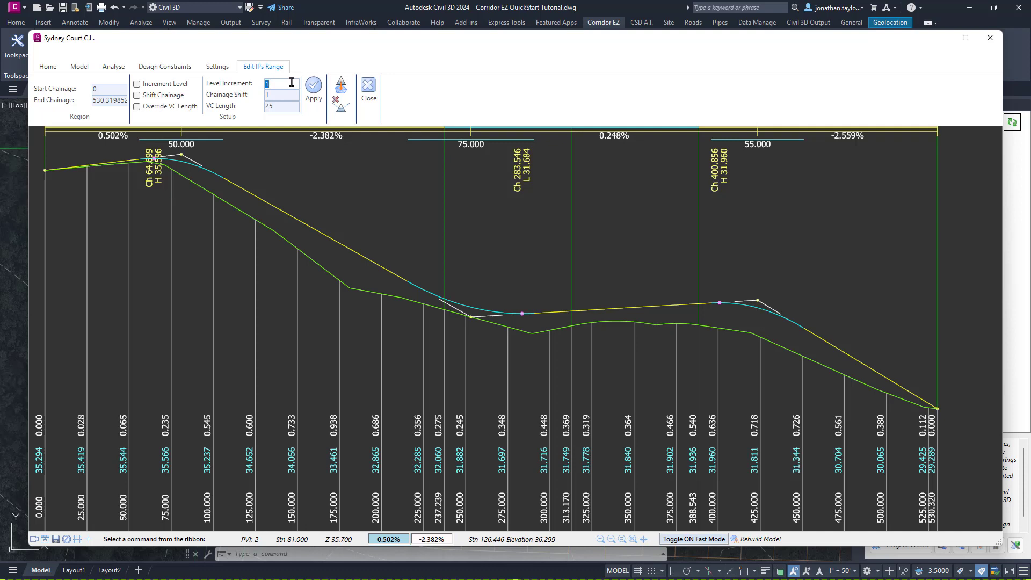
pyautogui.click(152, 84)
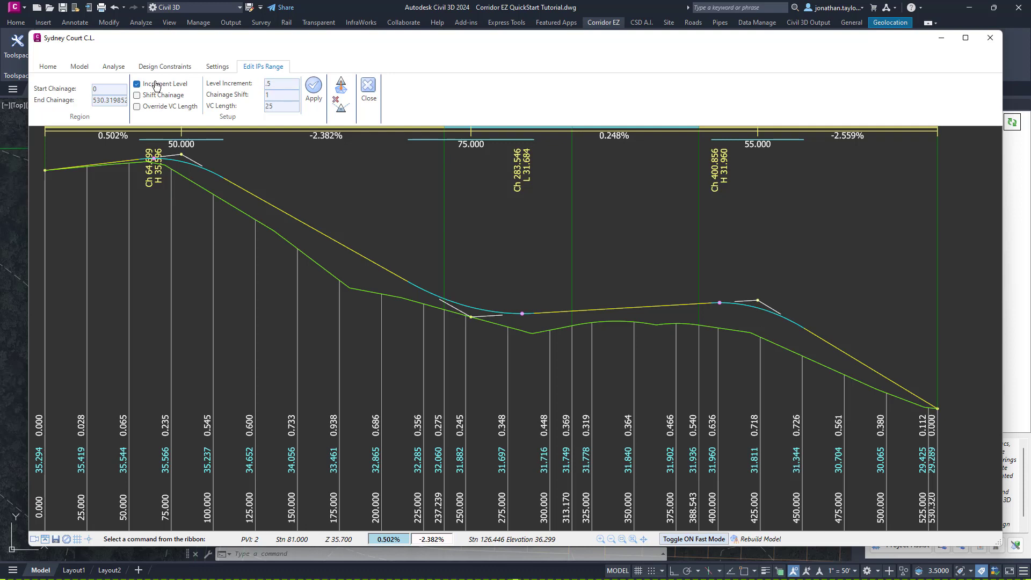
pyautogui.doubleClick(112, 88)
pyautogui.doubleClick(111, 100)
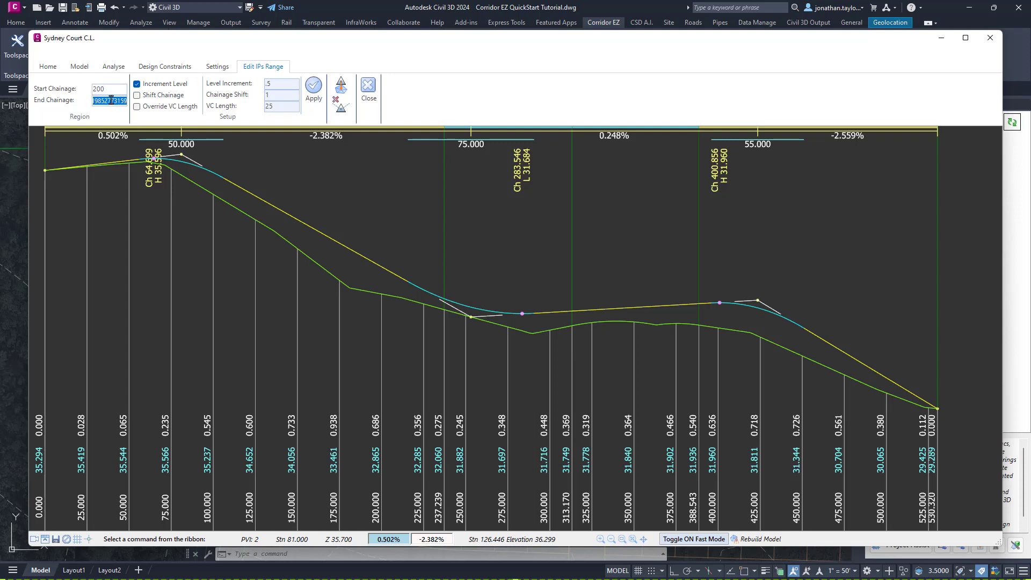
pyautogui.write('475')
pyautogui.click(313, 93)
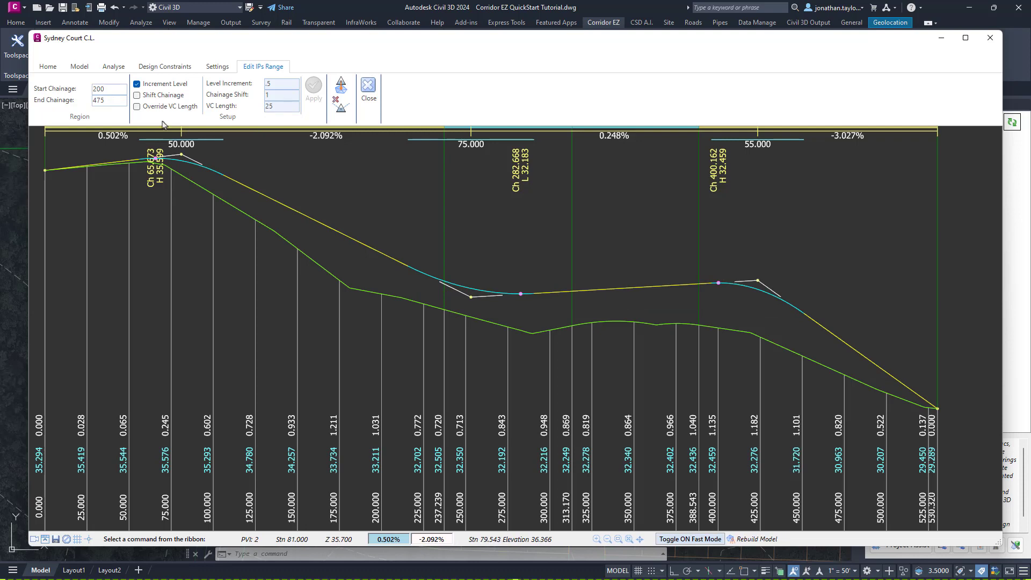
# Step: Turn off the level increment and override the vertical curve length to 70 for PVIs between chainages 200 and 475
pyautogui.click(137, 107)
pyautogui.doubleClick(277, 106)
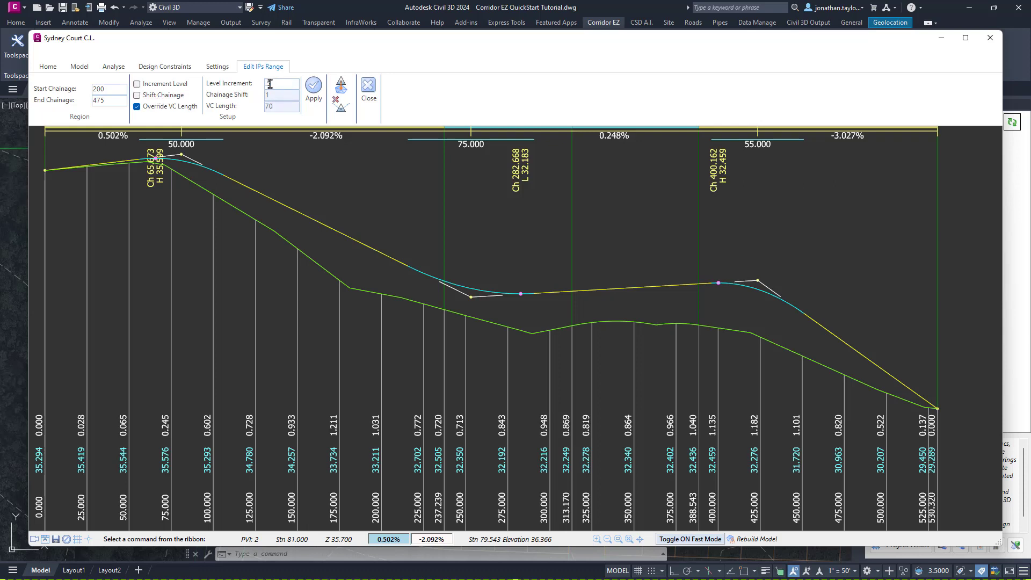
pyautogui.click(314, 101)
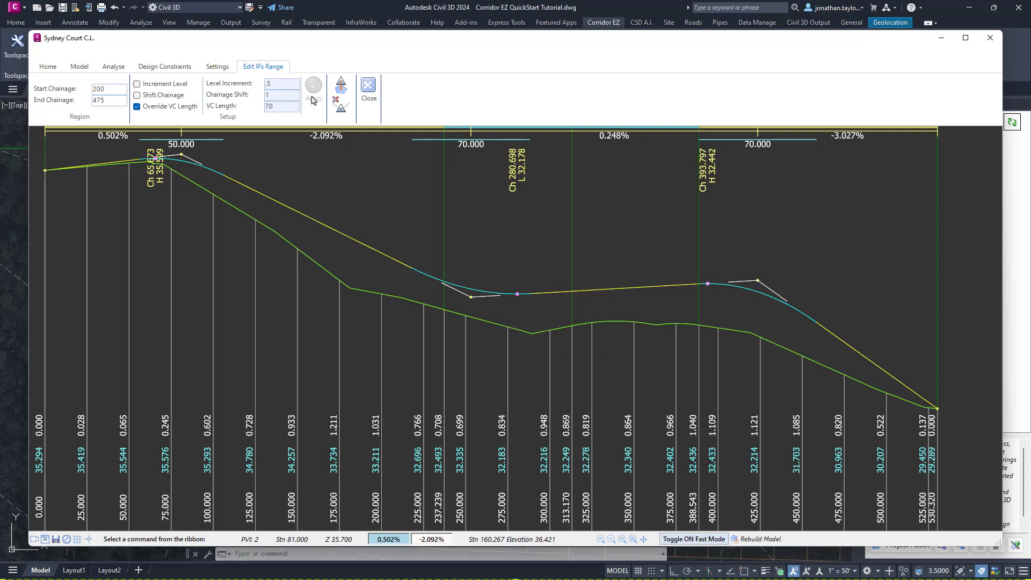
# Step: Lower the PVI near station 253 to elevation 31.6 and the one near 424 onto the existing surface, and close IP range editing
pyautogui.click(342, 85)
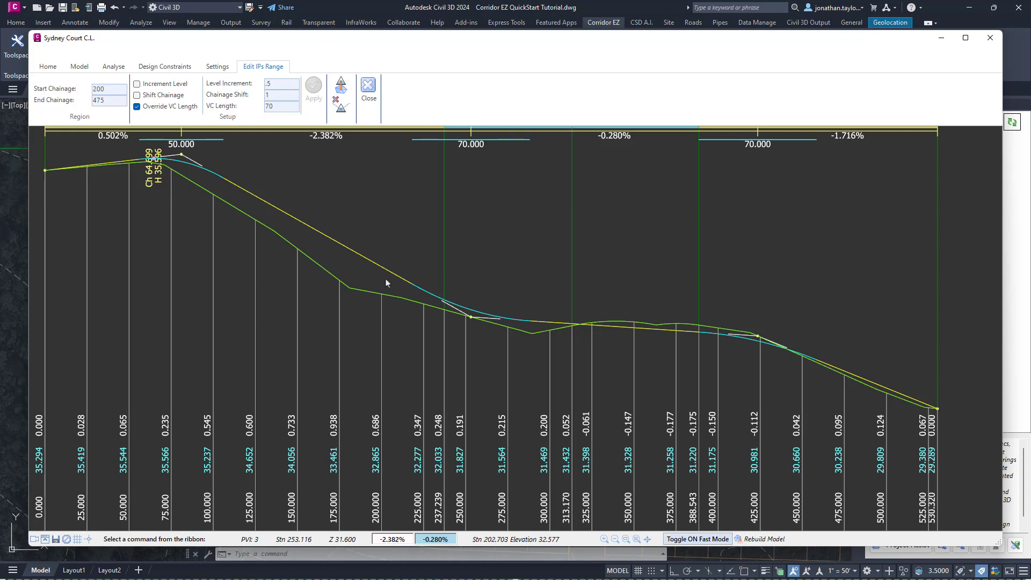
pyautogui.click(369, 89)
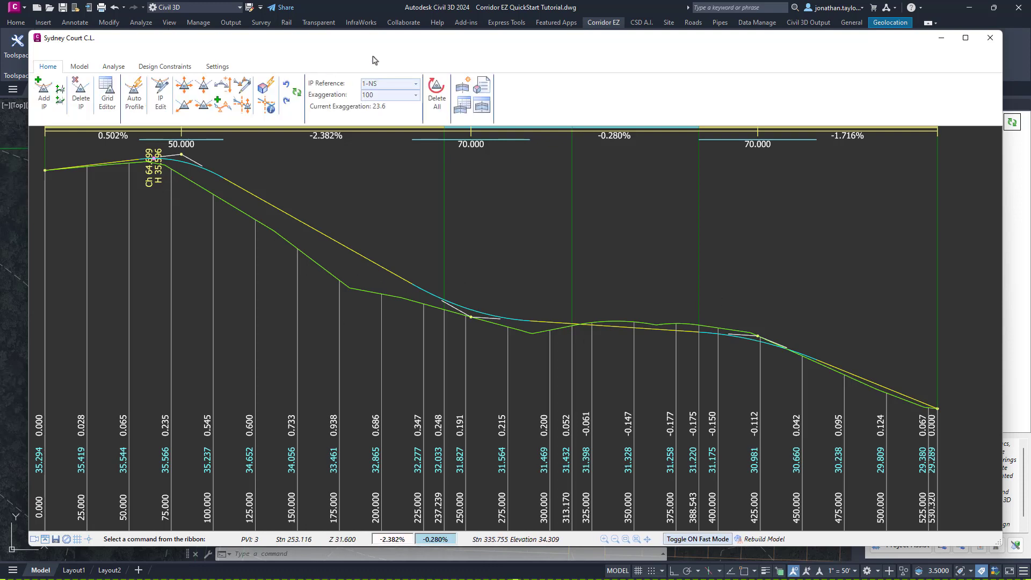